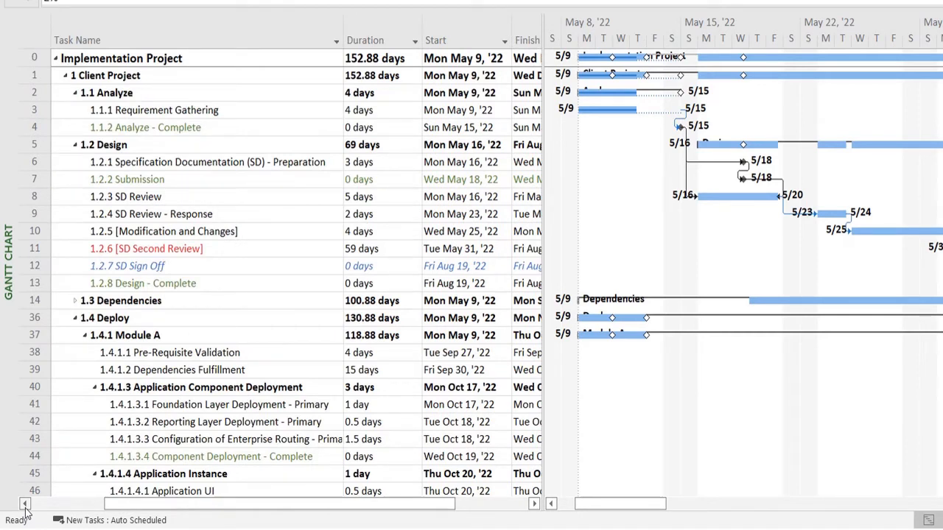
Step: Widen the task table beside the Gantt chart to show the Finish, Critical and % Complete columns
left_click(25, 507)
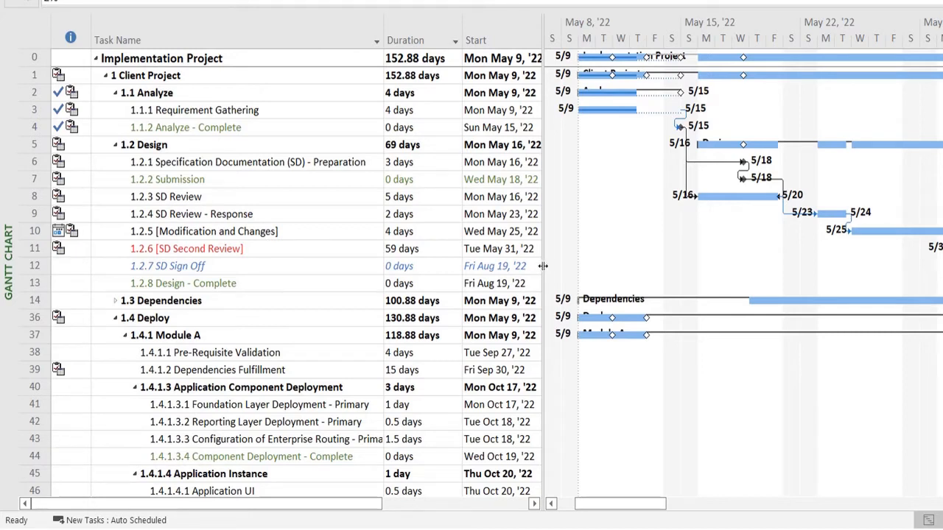
left_click_drag(543, 266, 645, 289)
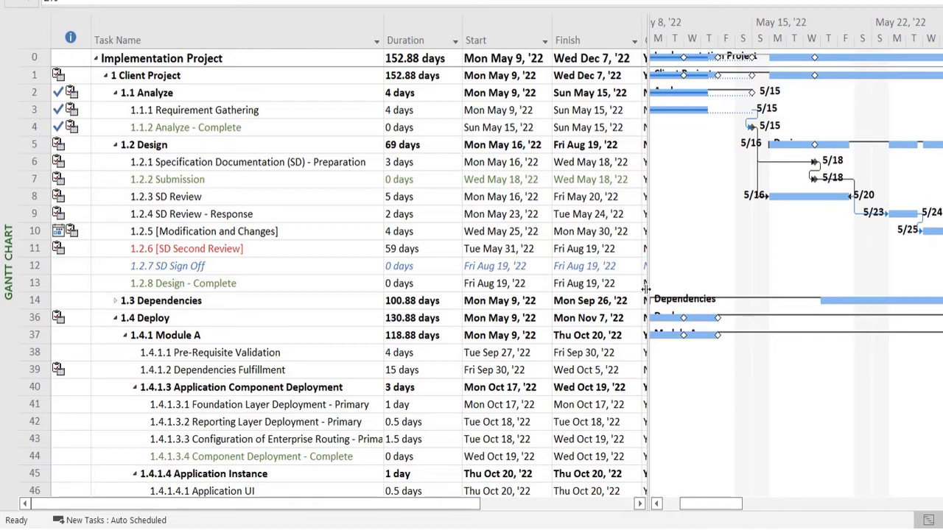
left_click_drag(646, 288, 676, 301)
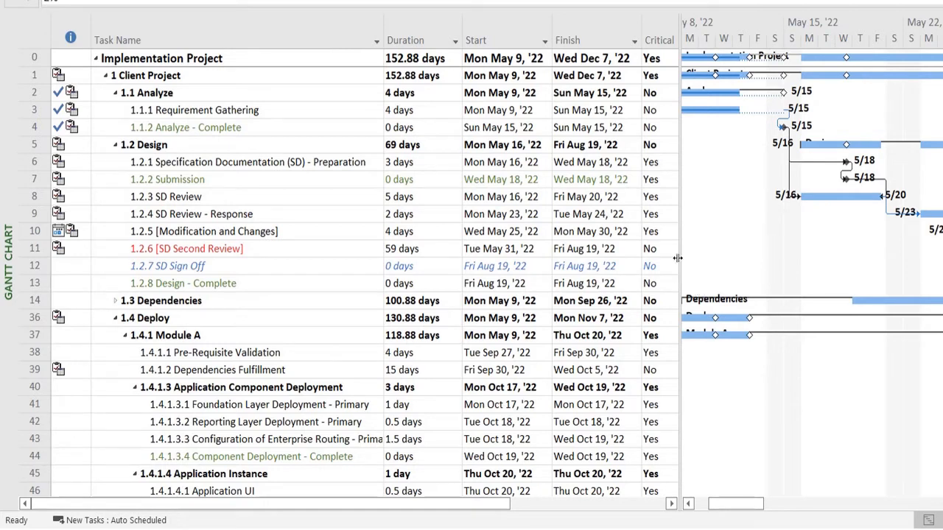
left_click_drag(677, 259, 755, 259)
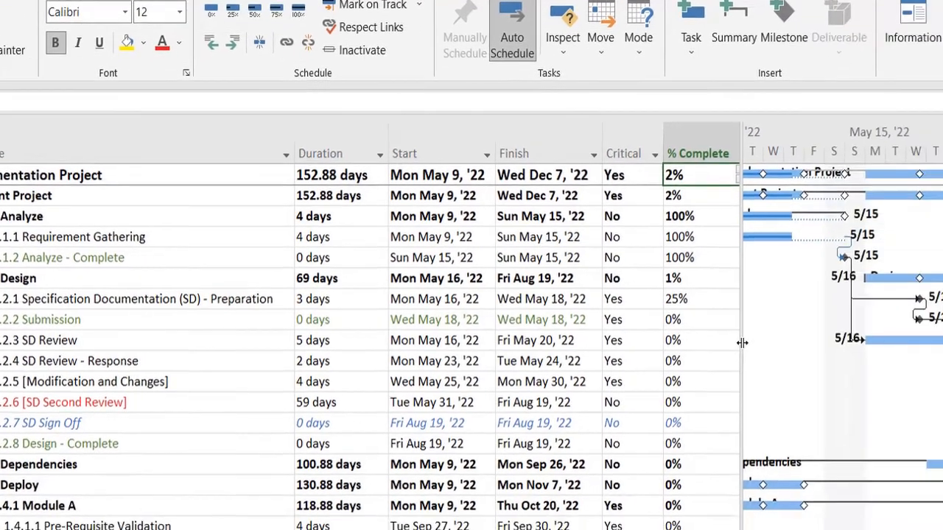
double_click(905, 391)
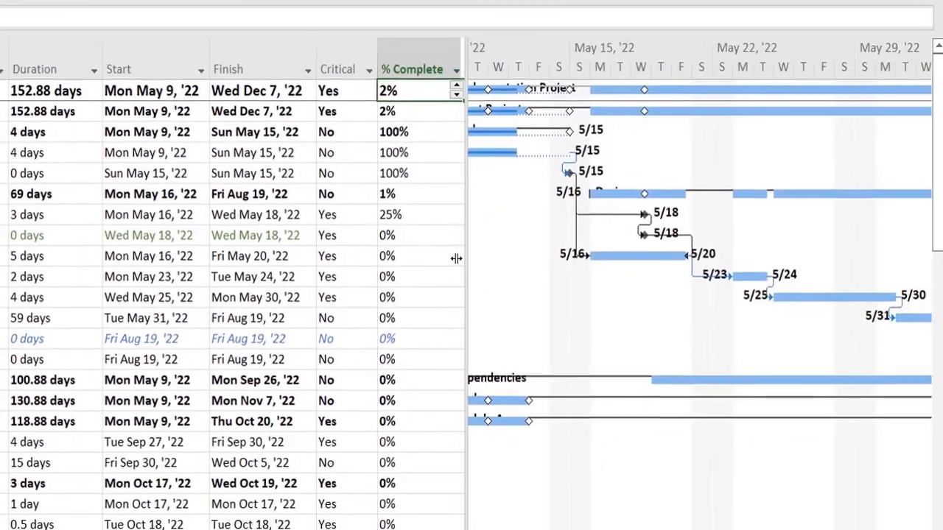
left_click(445, 259)
left_click(445, 331)
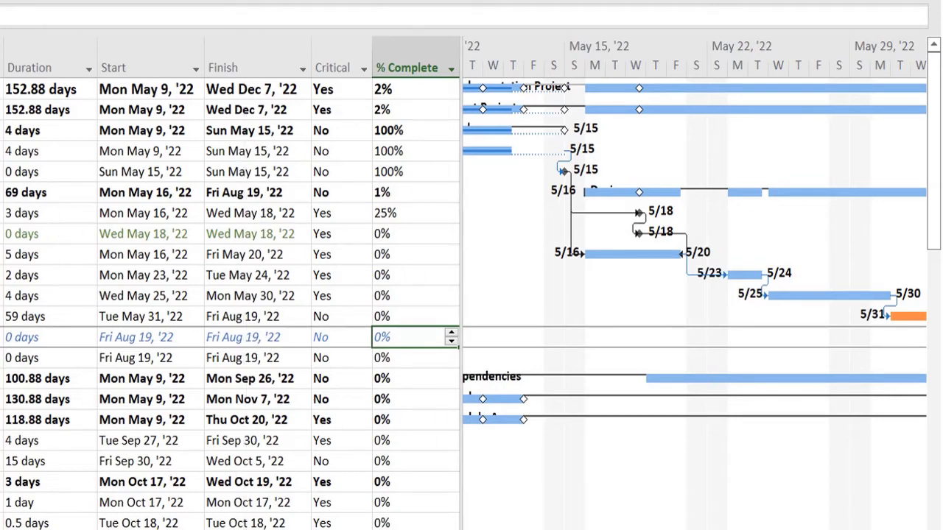
Step: Narrow the task table to the Task Name column and show critical tasks in red on the Gantt chart
left_click_drag(461, 214, 1, 213)
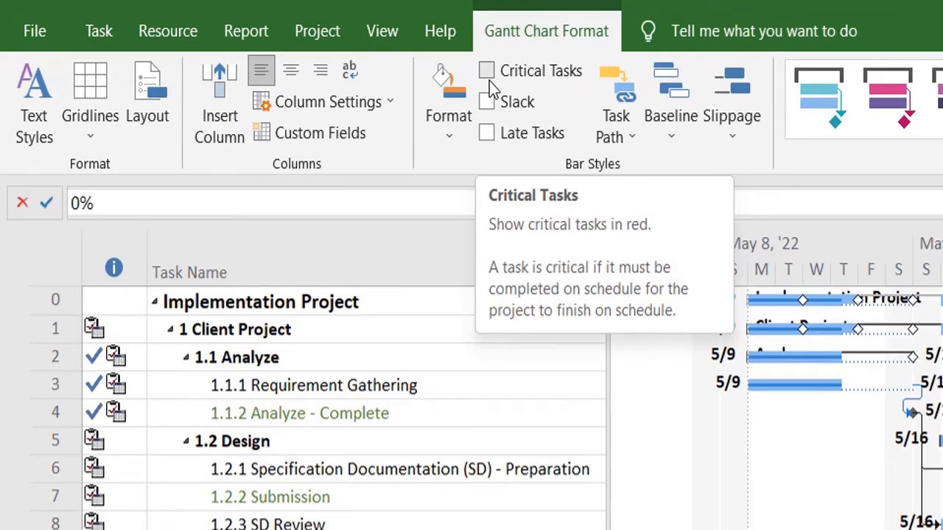
left_click(487, 78)
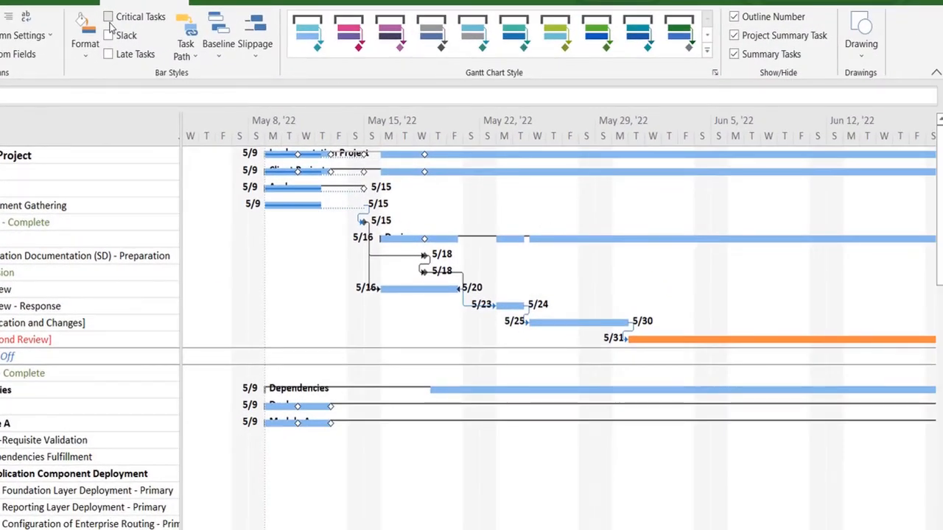
left_click(108, 19)
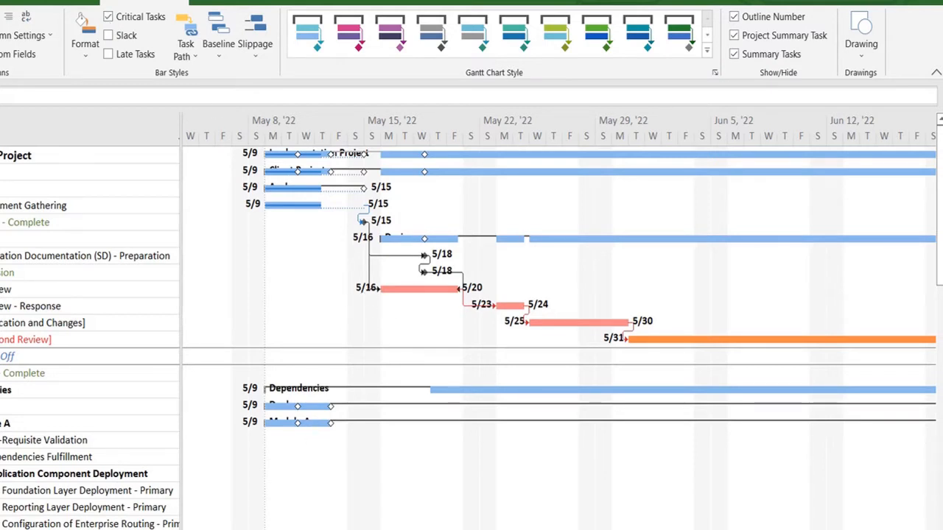
scroll(313, 383, "left", 3)
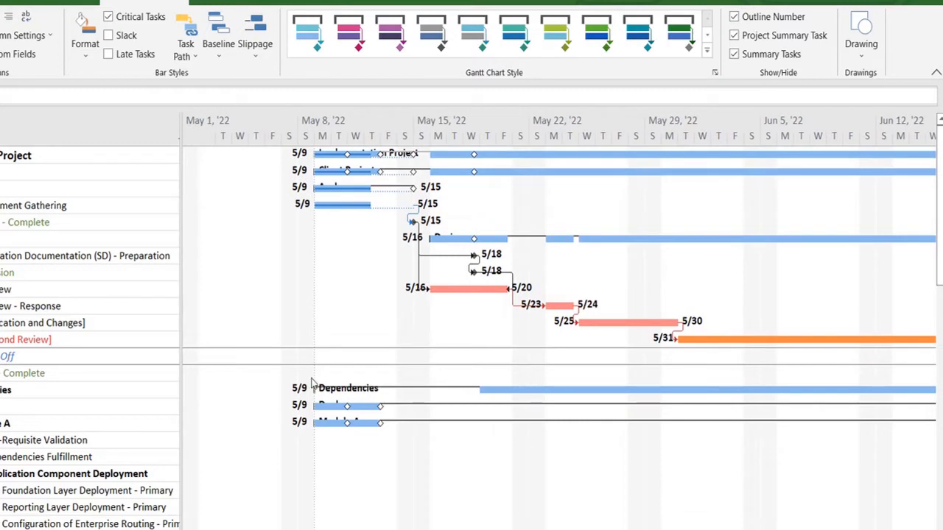
mouse_move(474, 289)
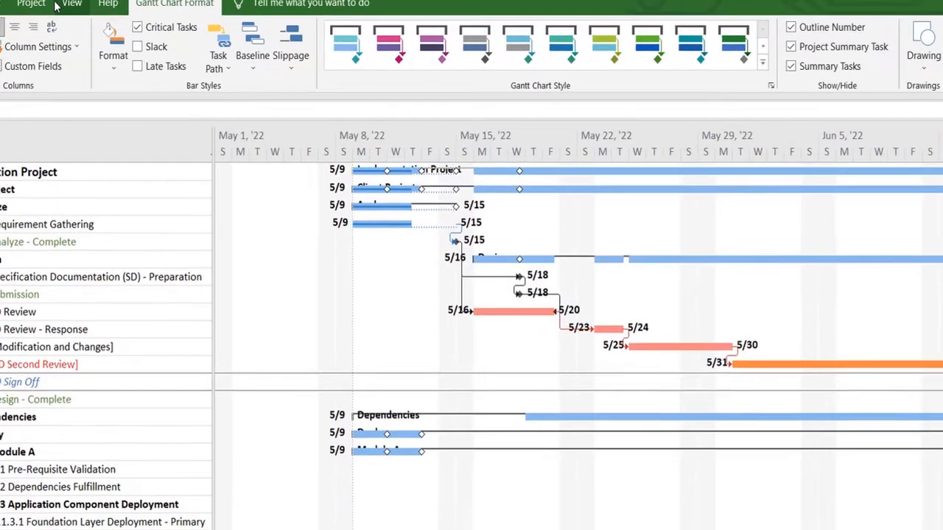
Step: Filter the project's tasks with the built-in Critical filter
left_click(56, 5)
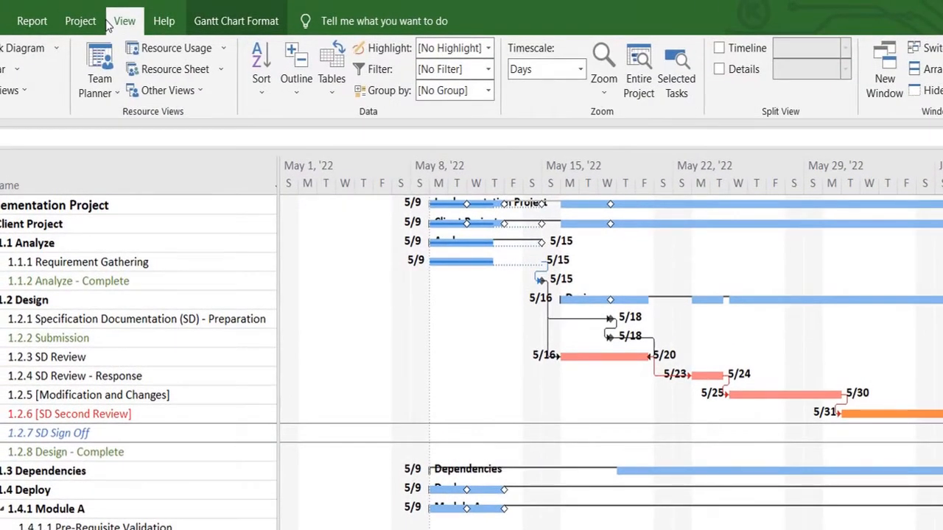
left_click(487, 69)
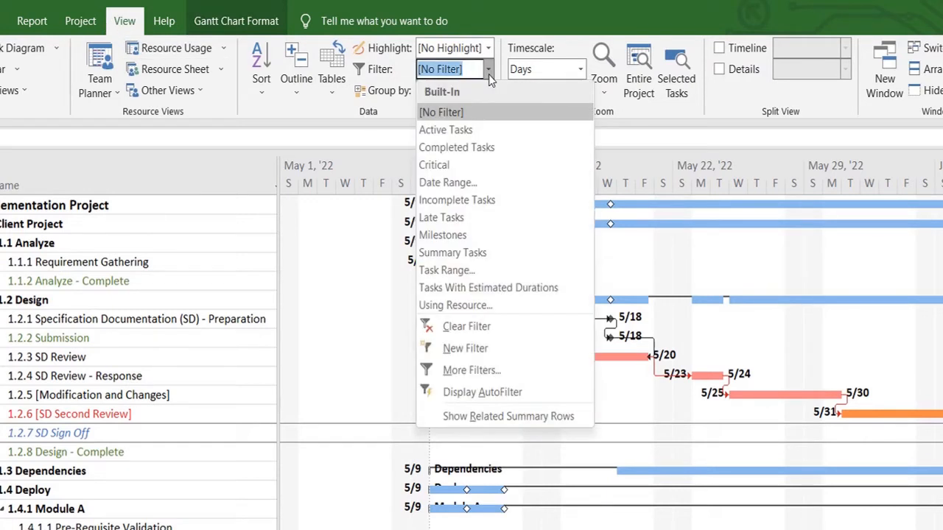
left_click(434, 165)
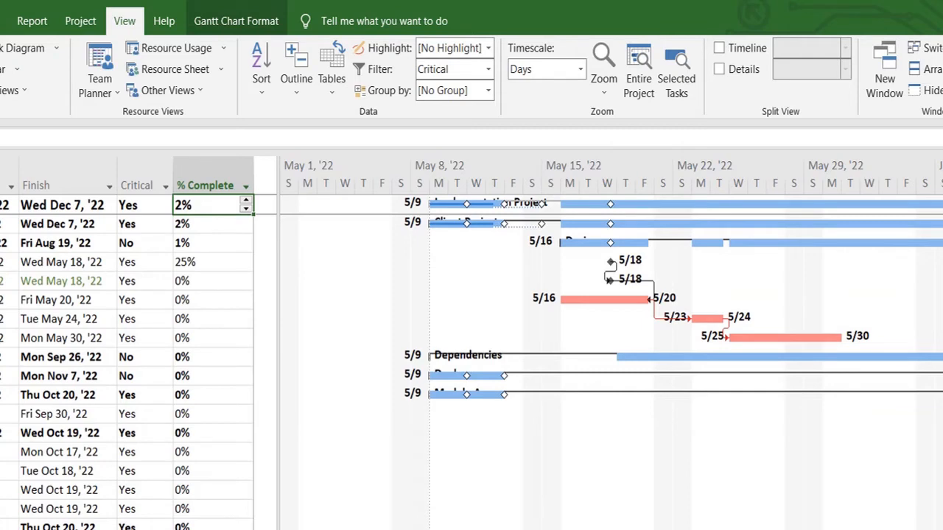
Step: Change the Gantt chart's timescale to Weeks to fit more of the schedule in view
scroll(611, 346, "right", 6)
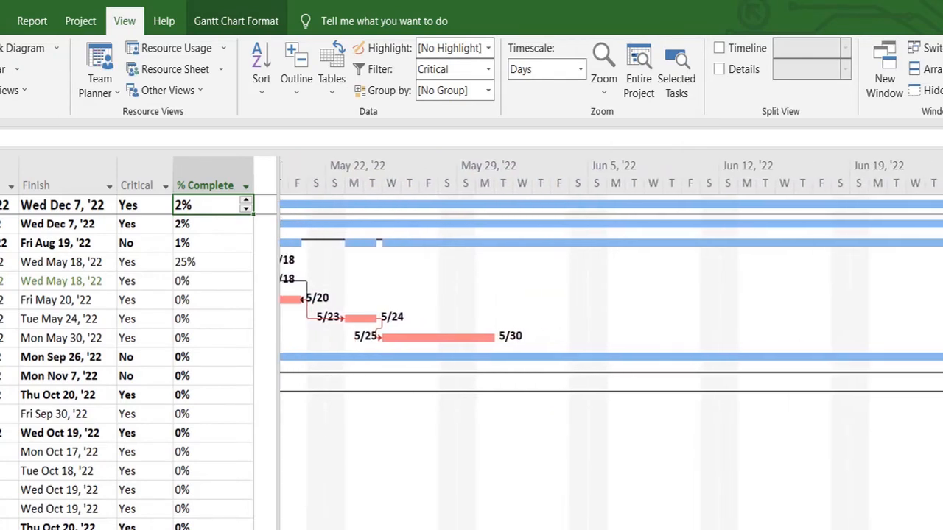
scroll(611, 346, "right", 15)
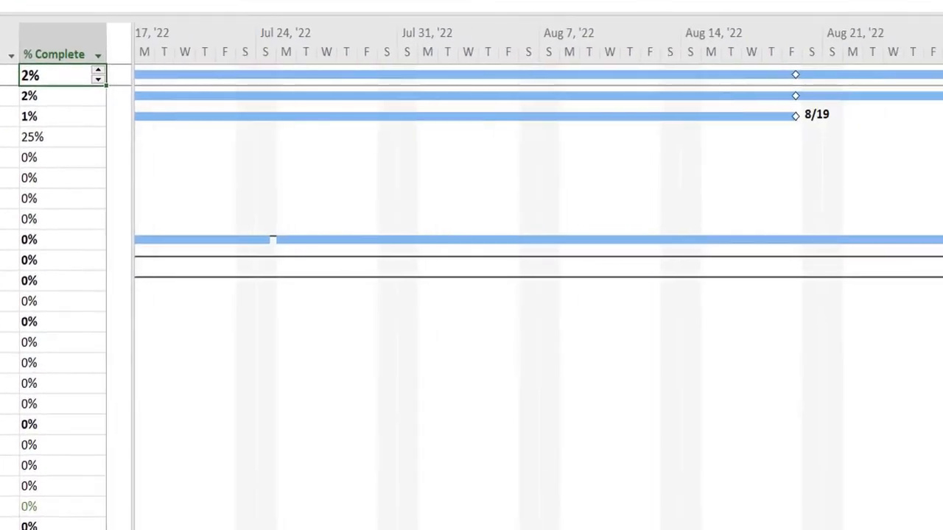
scroll(537, 294, "right", 14)
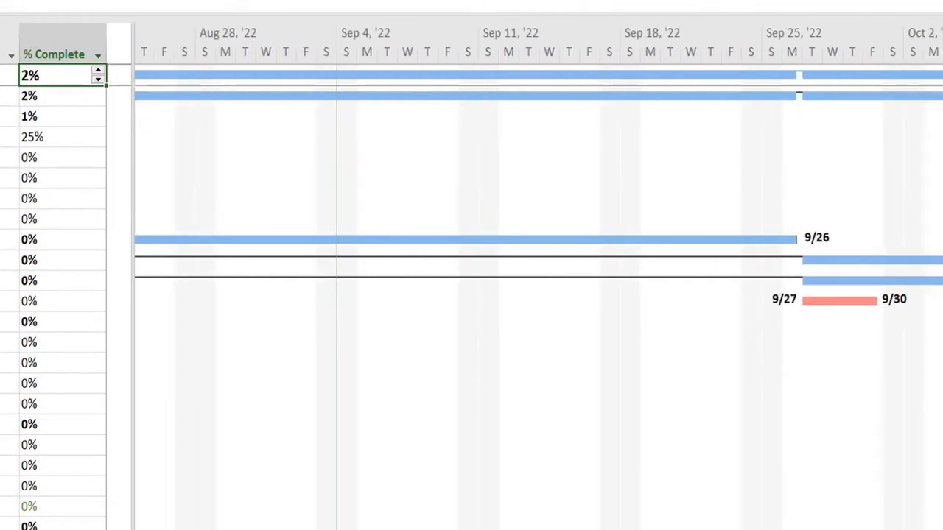
scroll(538, 295, "left", 10)
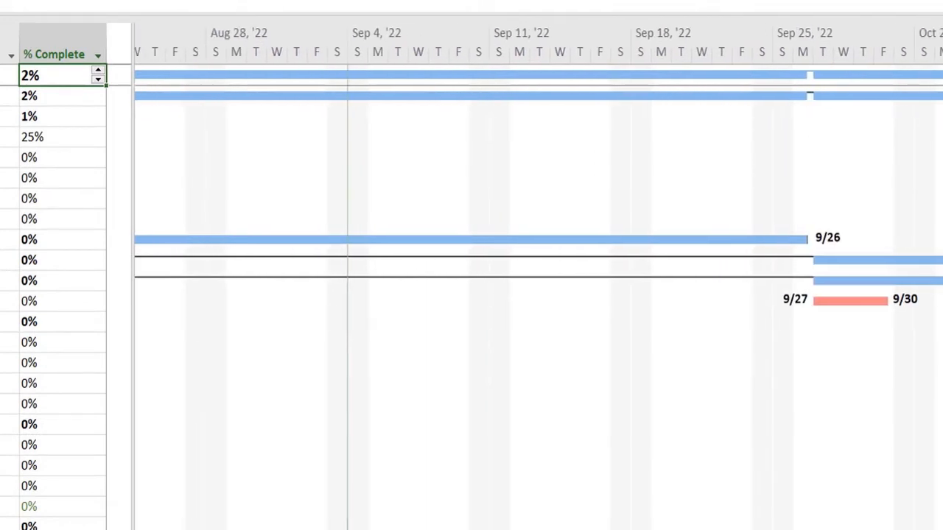
scroll(538, 294, "left", 8)
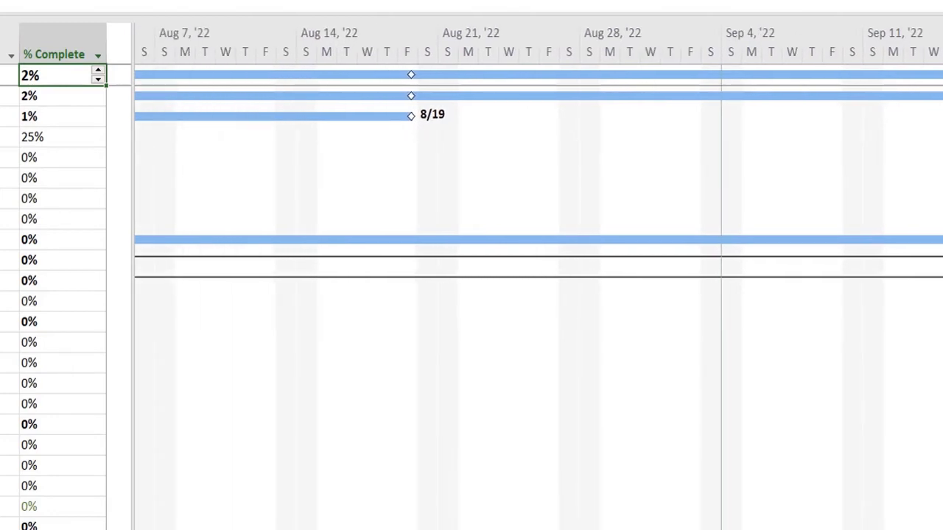
left_click(458, 39)
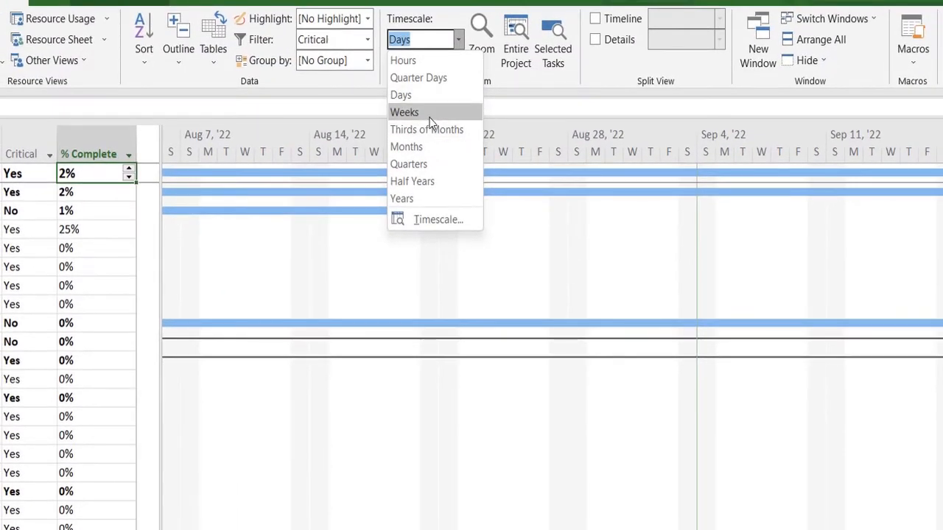
left_click(430, 117)
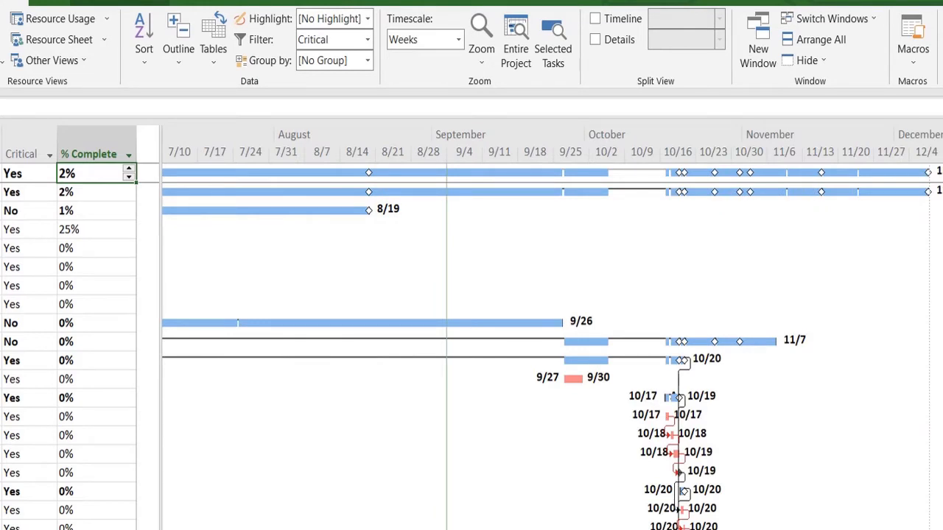
Step: Examine the filtered critical tasks and their links on the weekly Gantt chart through to the project's end
scroll(471, 346, "down", 5)
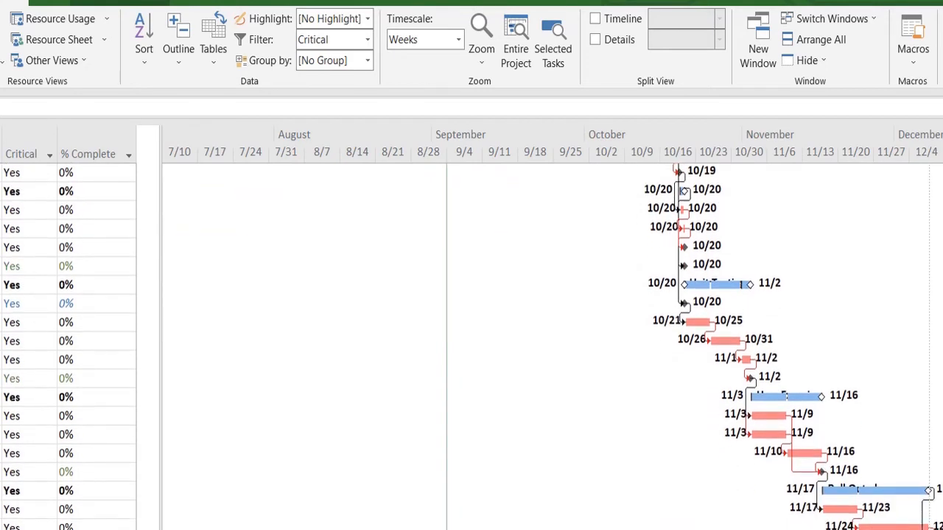
scroll(472, 346, "down", 1)
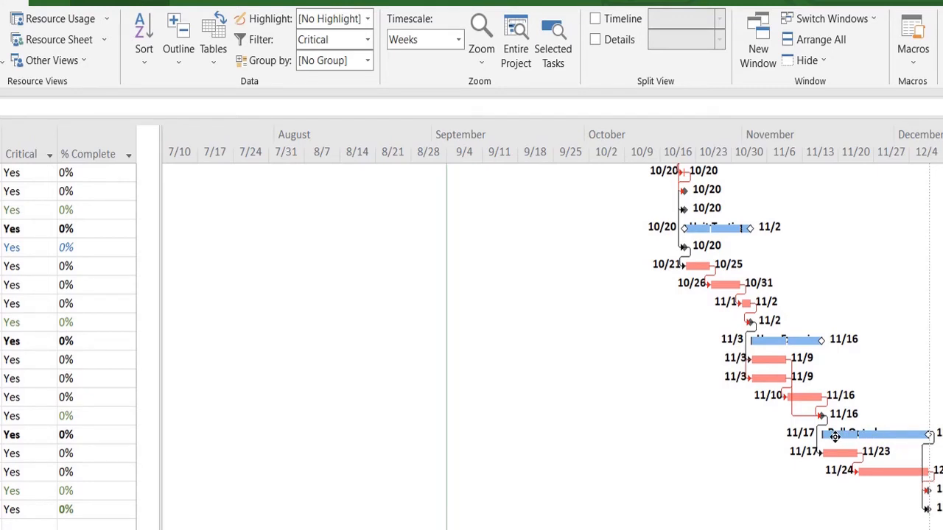
mouse_move(834, 436)
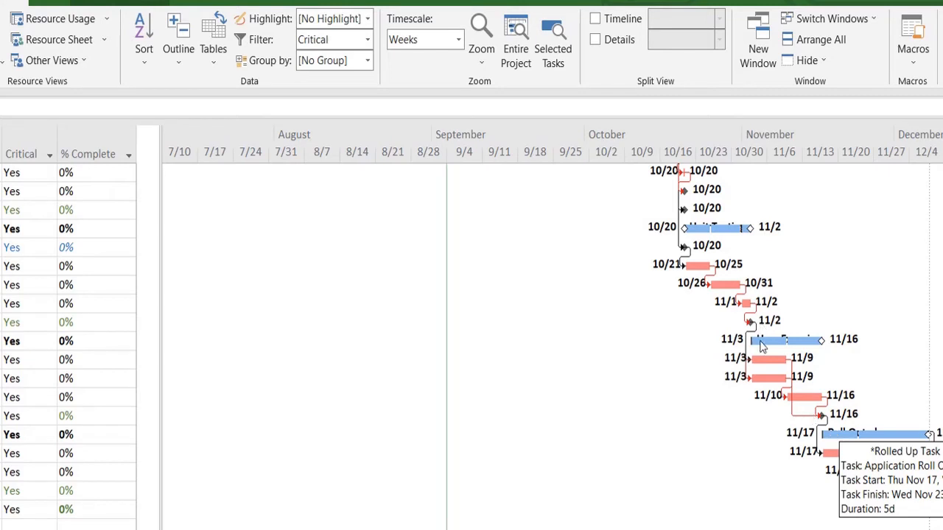
scroll(471, 346, "up", 5)
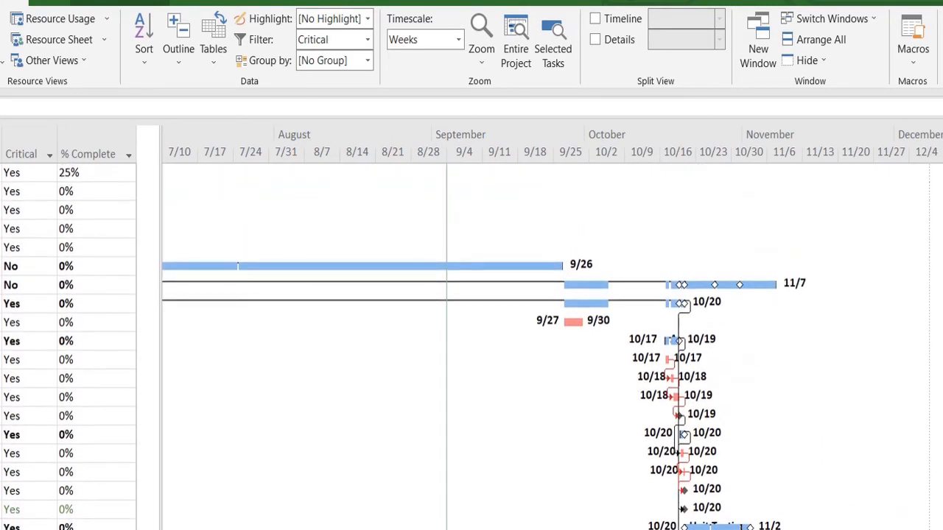
scroll(905, 211, "up", 1)
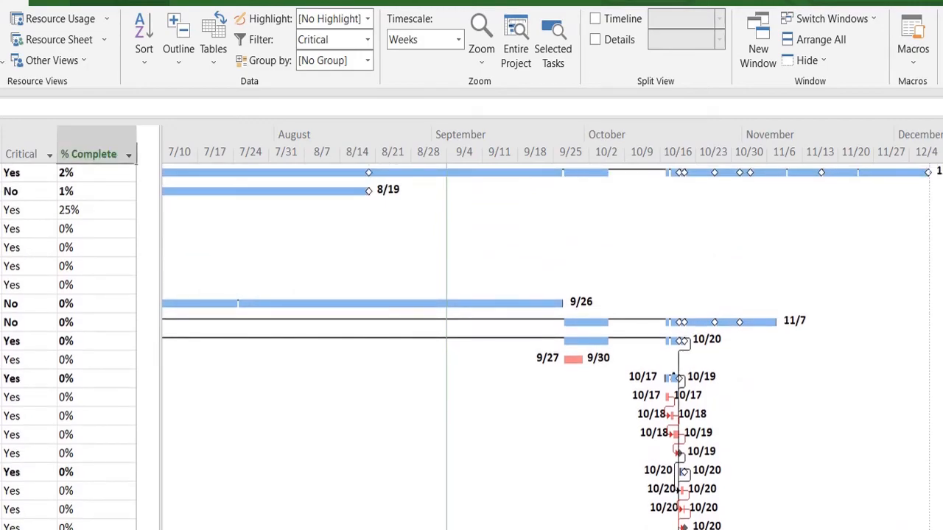
scroll(552, 339, "left", 15)
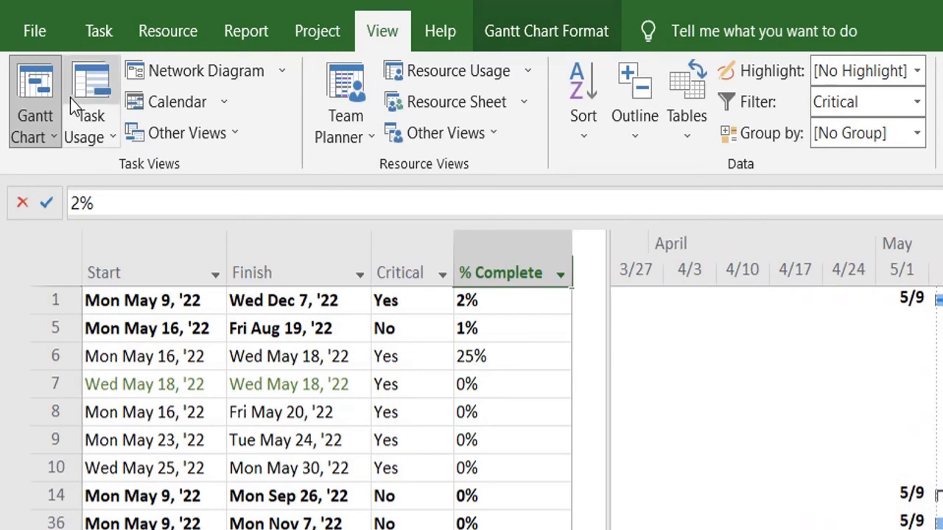
Step: Switch the project from the Gantt Chart to the Network Diagram view
left_click(93, 19)
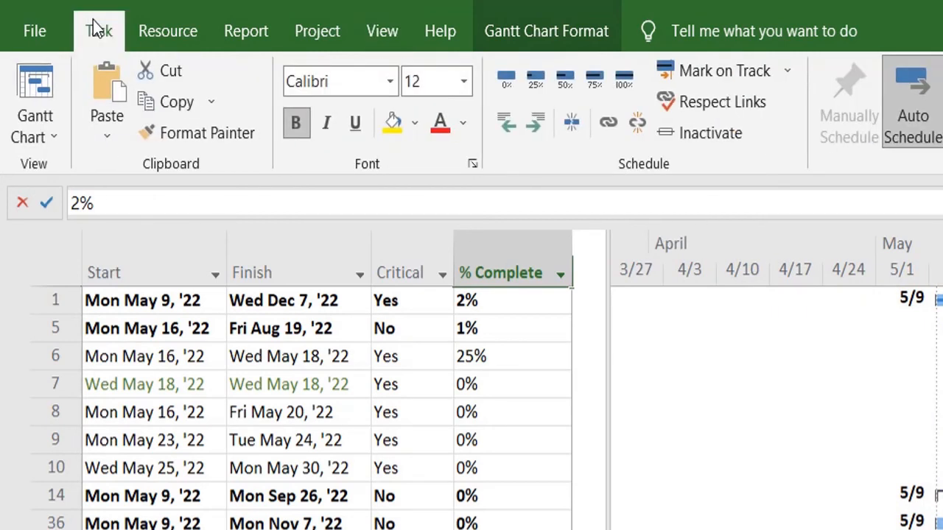
left_click(35, 126)
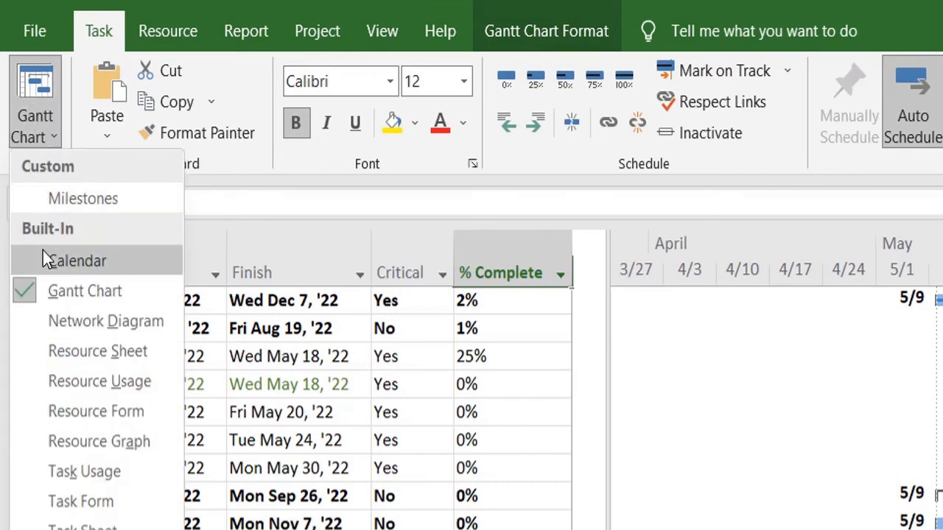
left_click(53, 309)
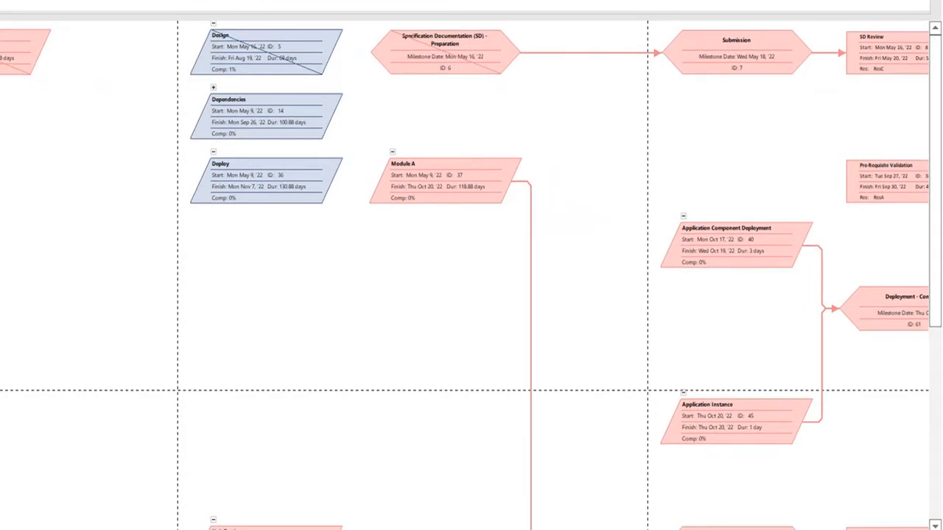
Step: Examine the sequence of linked critical tasks across the network diagram
scroll(464, 275, "right", 9)
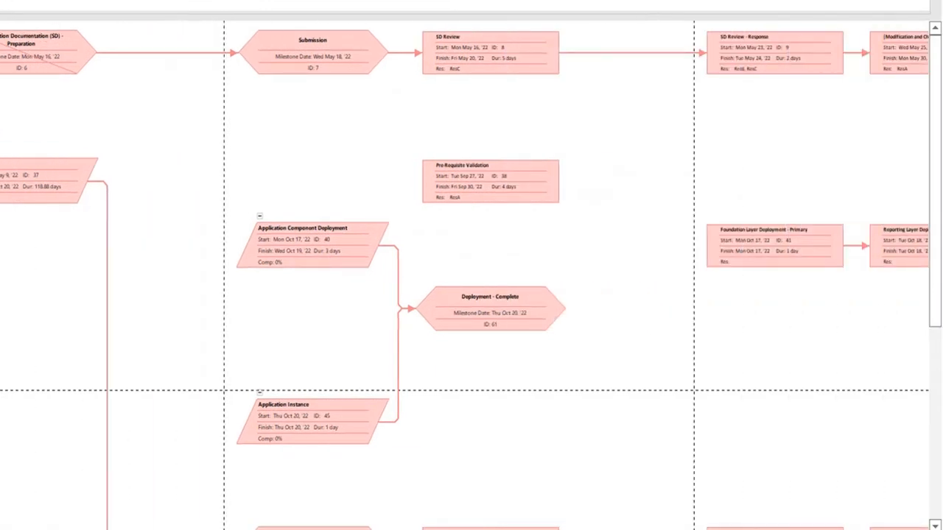
scroll(464, 276, "right", 4)
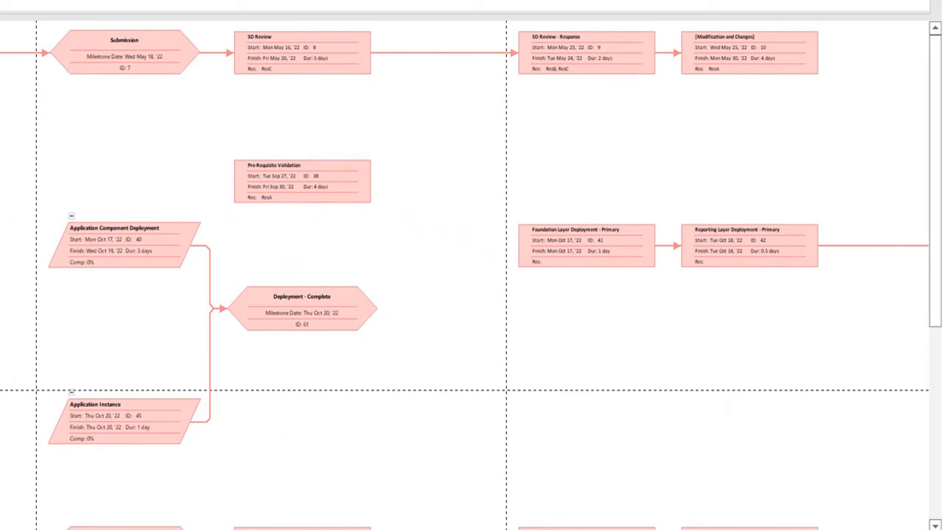
scroll(464, 275, "right", 1)
scroll(464, 275, "right", 2)
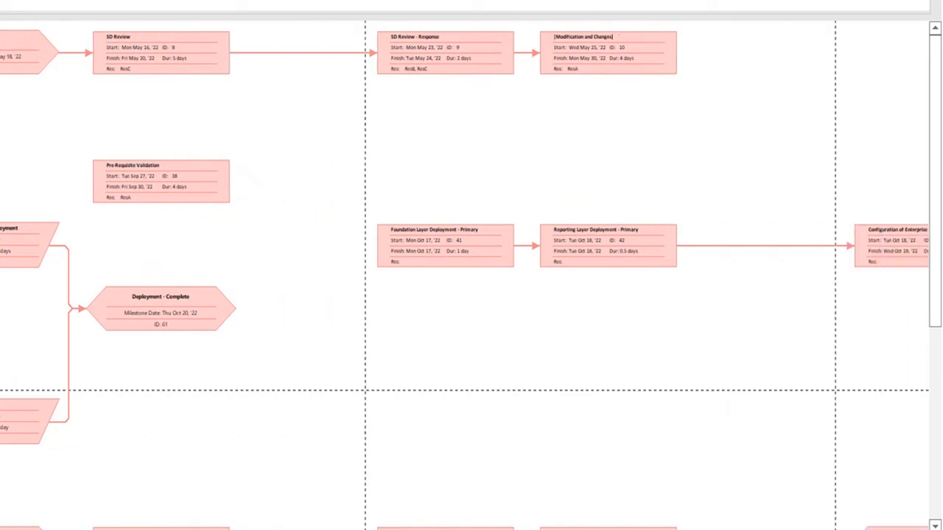
left_click(938, 451)
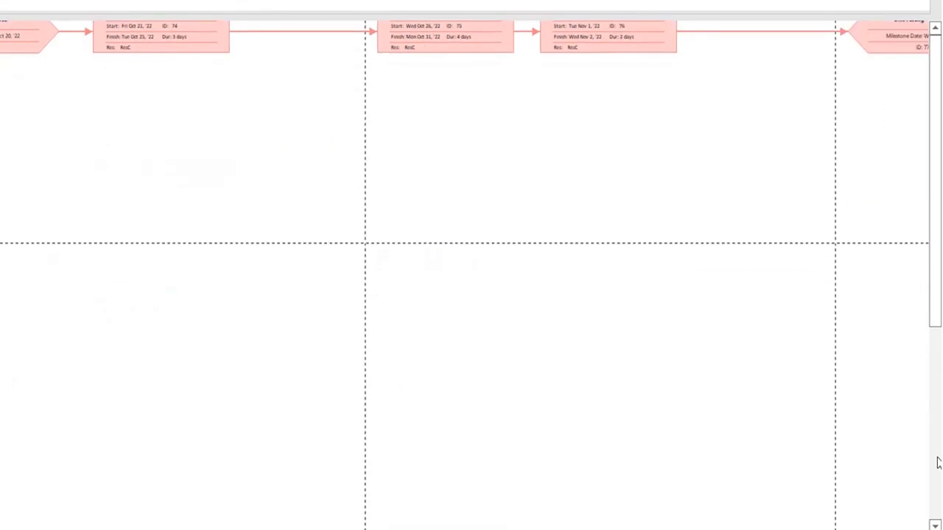
left_click(935, 28)
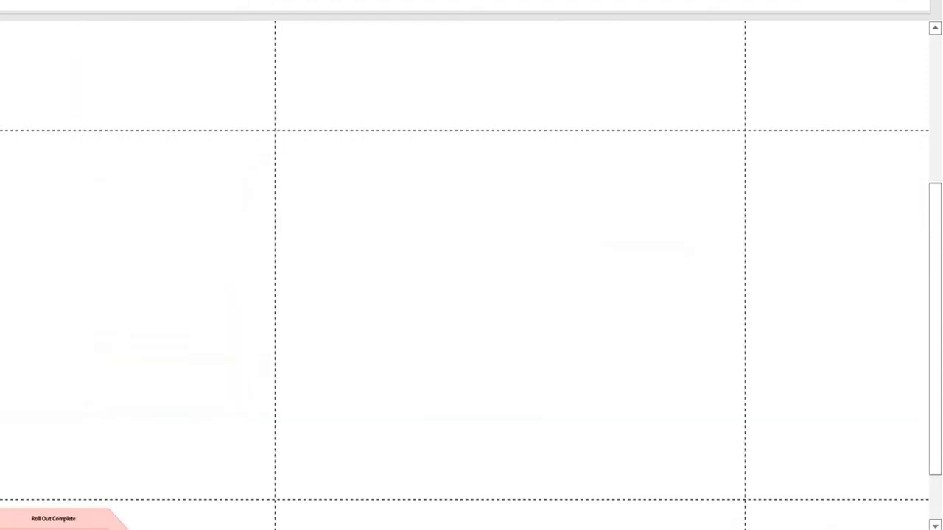
Step: Examine the Roll Out Complete milestone at the end of the network diagram's critical path
left_click(935, 526)
left_click(935, 525)
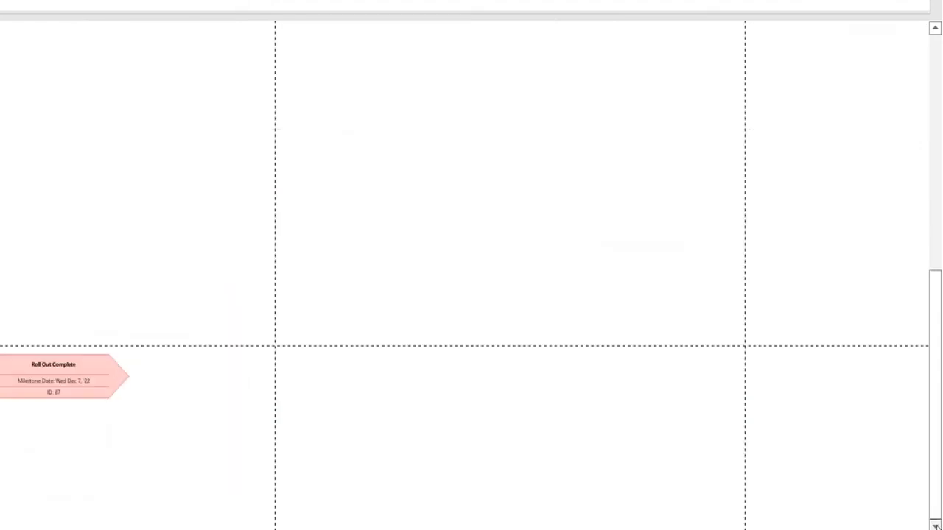
mouse_move(13, 373)
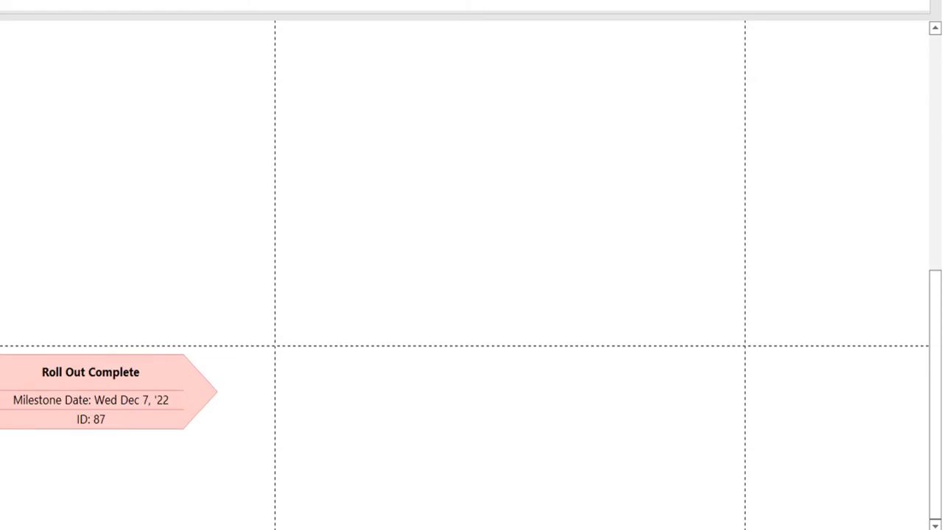
Step: Return to the diagram's beginning and review the linked critical tasks around Submission, SD Review, Module A and Deployment - Complete
scroll(464, 276, "left", 10)
scroll(464, 275, "left", 10)
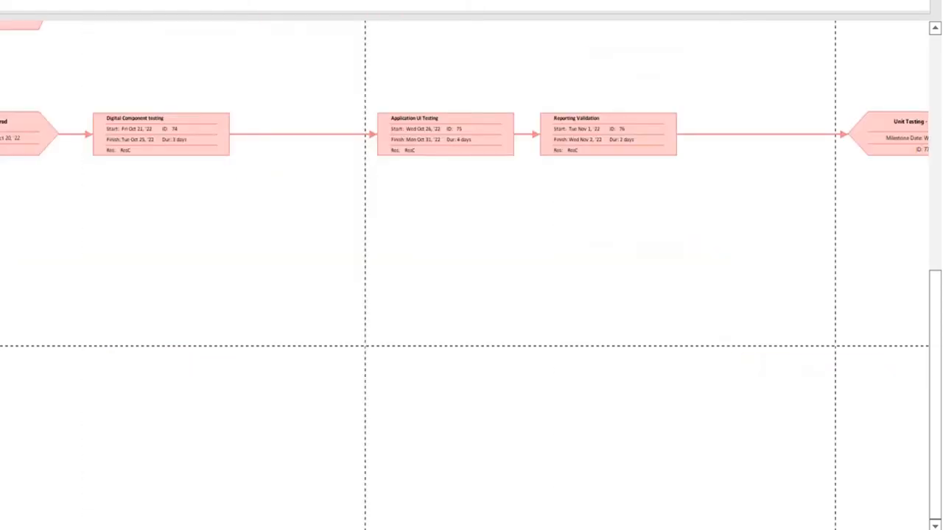
left_click(937, 96)
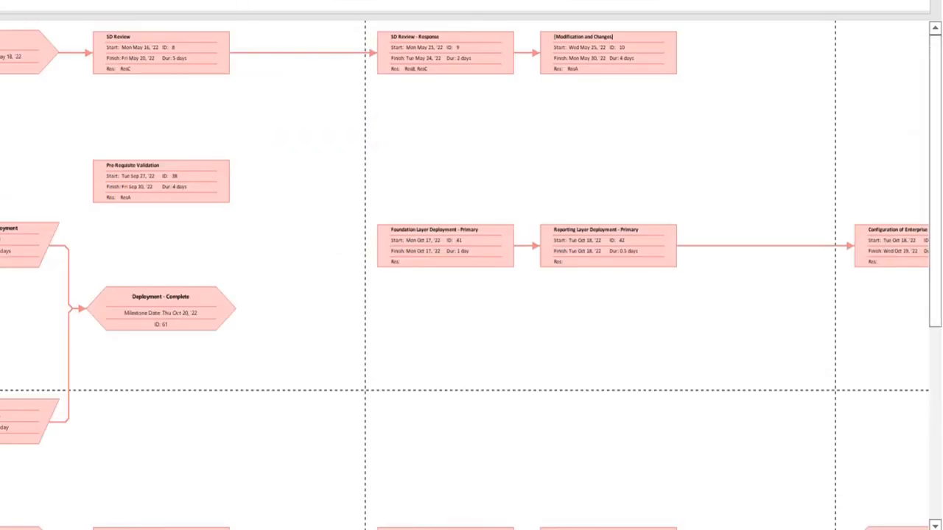
scroll(464, 276, "left", 10)
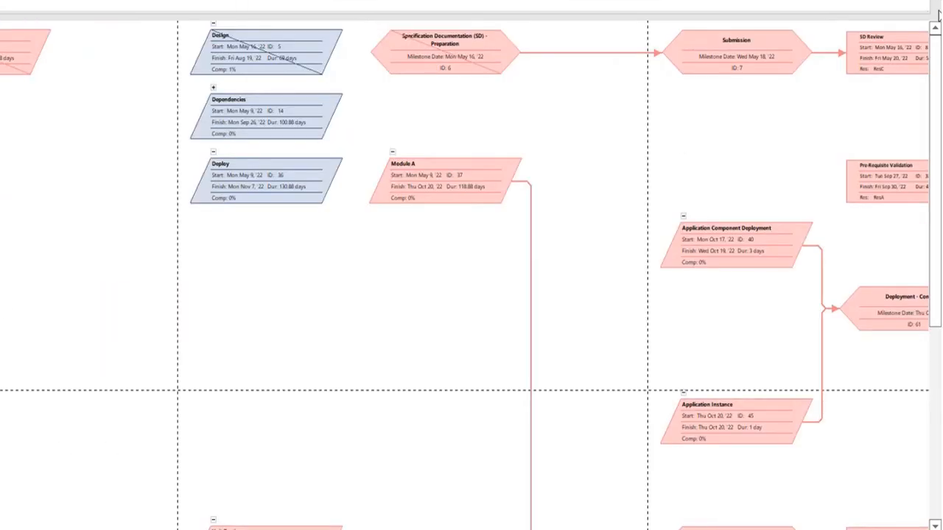
scroll(464, 276, "right", 5)
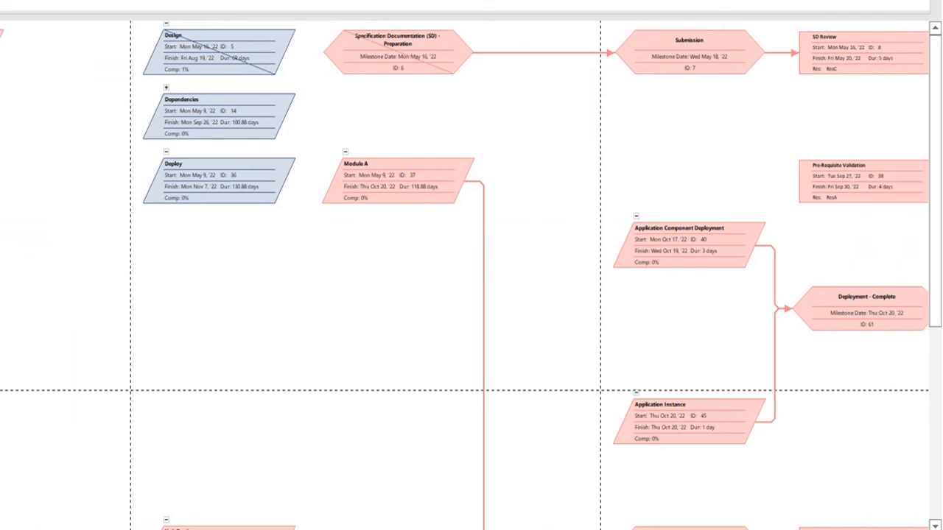
scroll(464, 276, "right", 2)
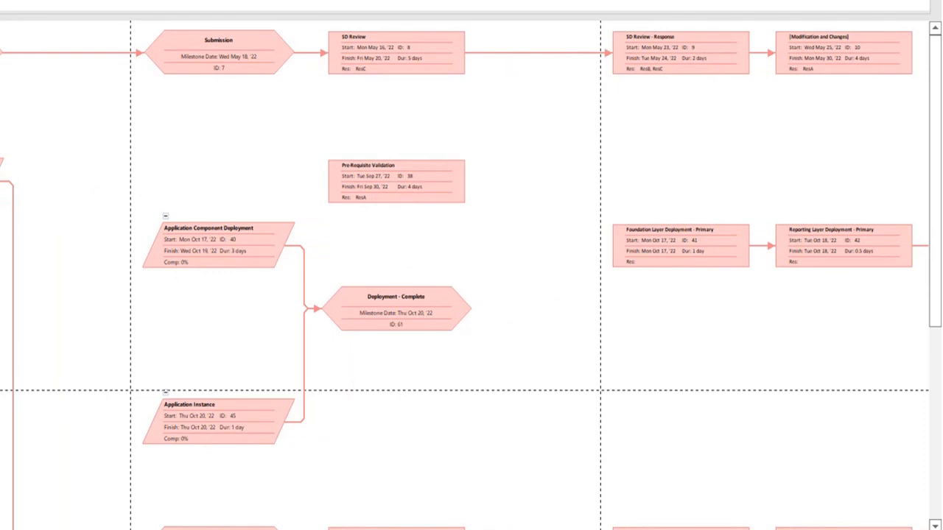
scroll(464, 276, "right", 1)
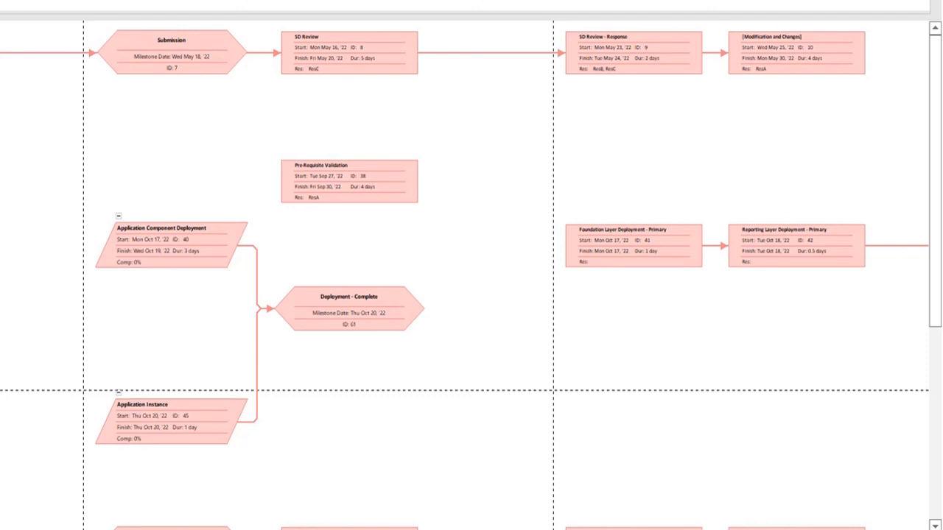
scroll(451, 278, "right", 2)
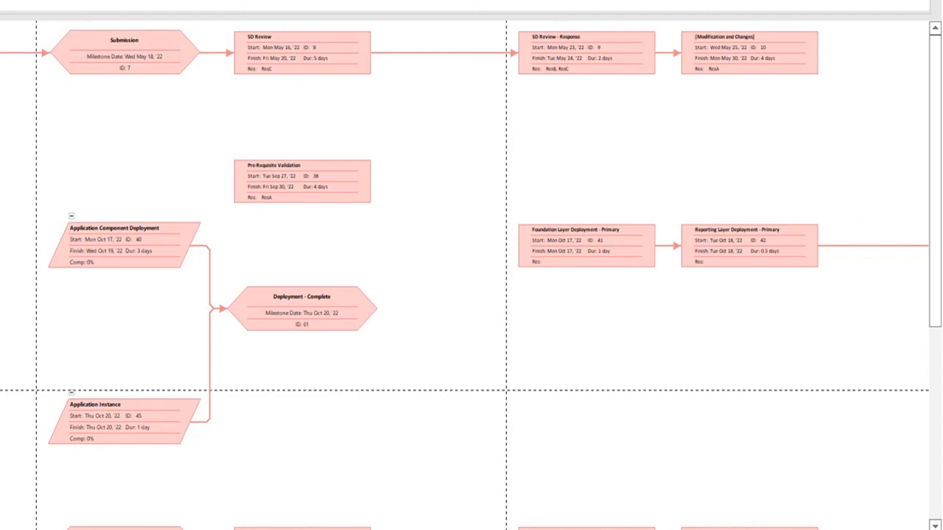